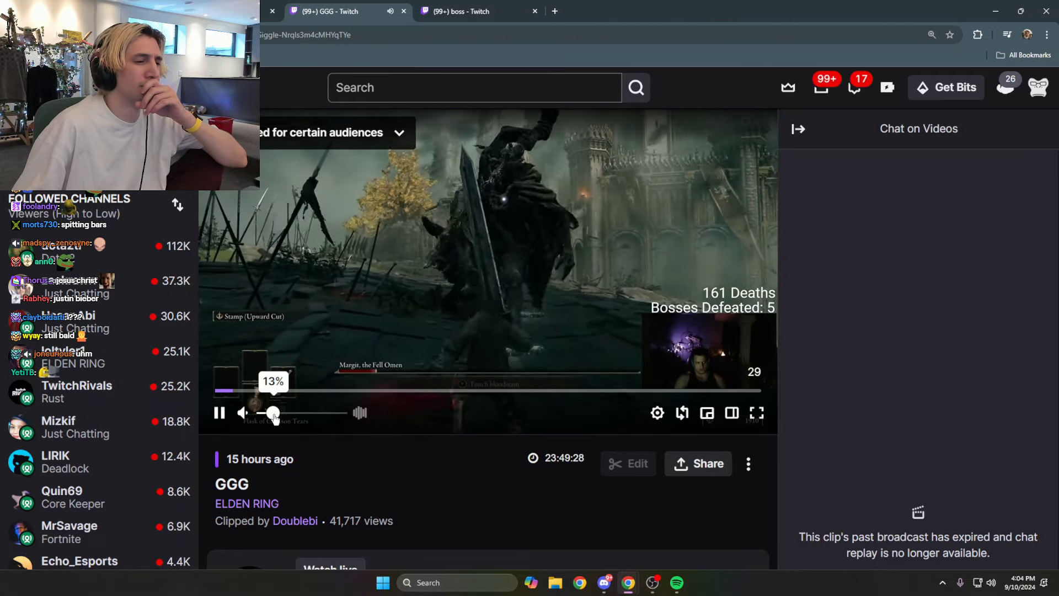
# Step: Switch the GGG Elden Ring clip to fullscreen playback
pyautogui.click(756, 412)
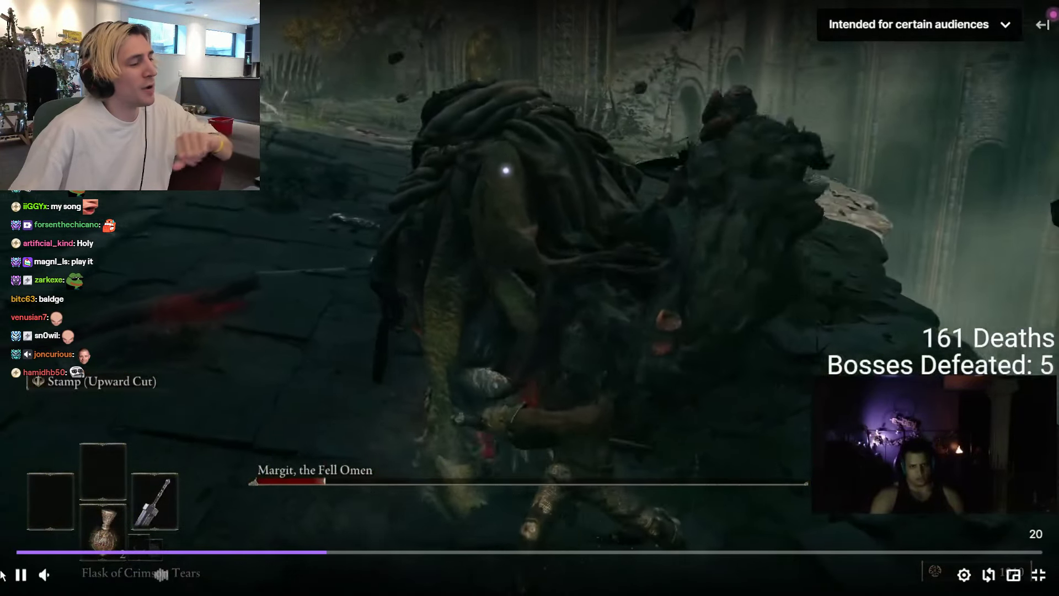
# Step: Pause and resume the GGG clip, exit fullscreen, and close its tab
pyautogui.click(21, 575)
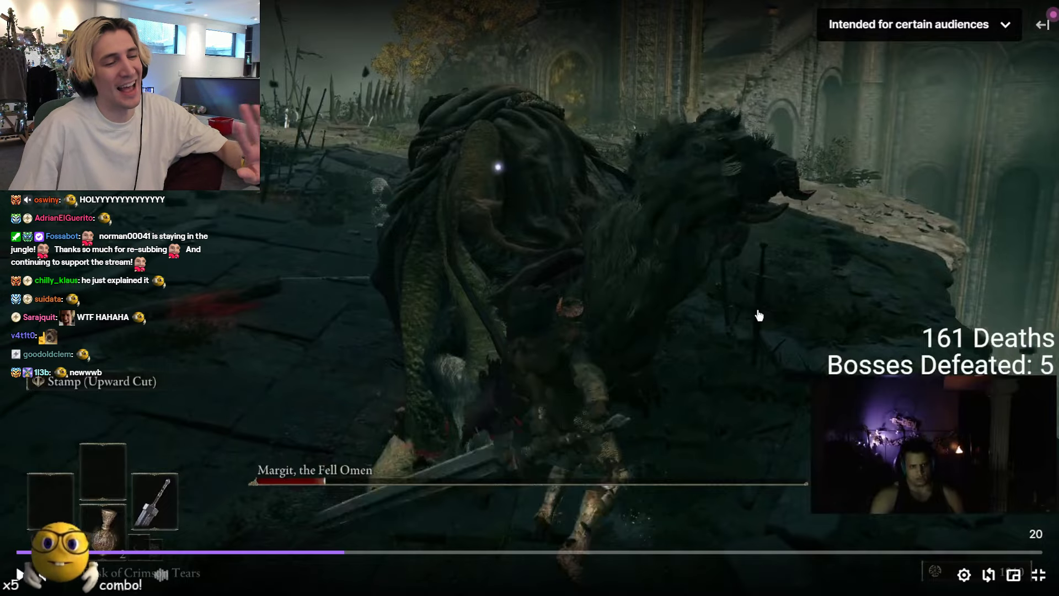
pyautogui.press('space')
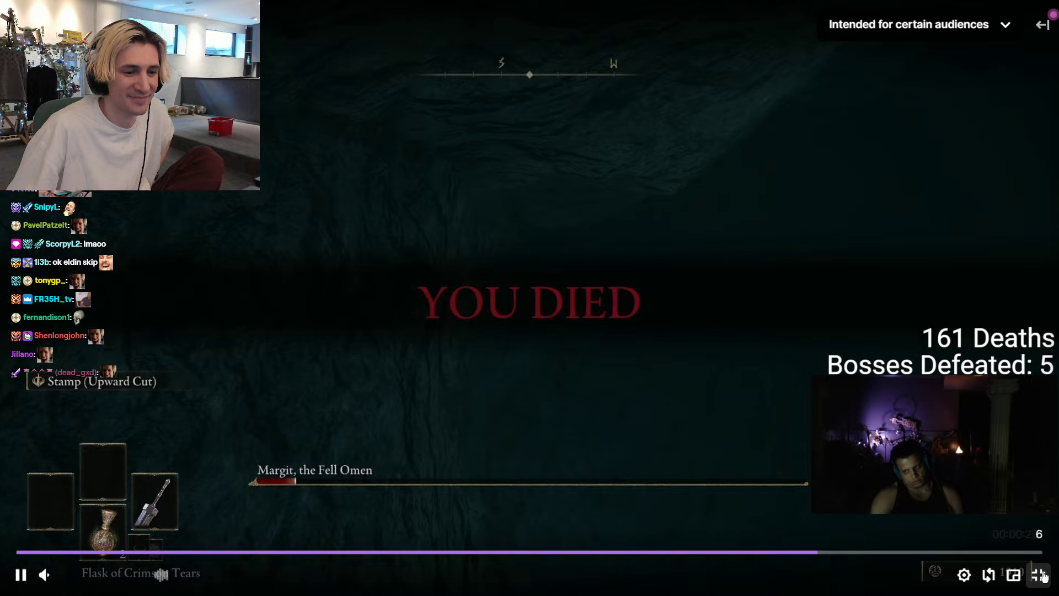
pyautogui.press('Escape')
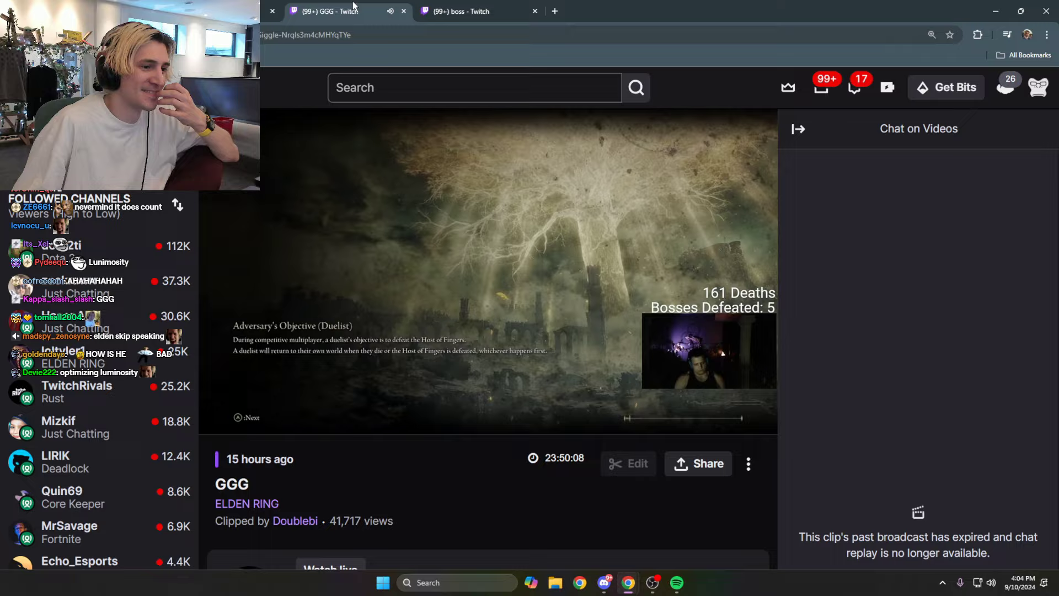
pyautogui.hotkey('ctrl', 'w')
pyautogui.moveTo(269, 413); pyautogui.dragTo(282, 413)
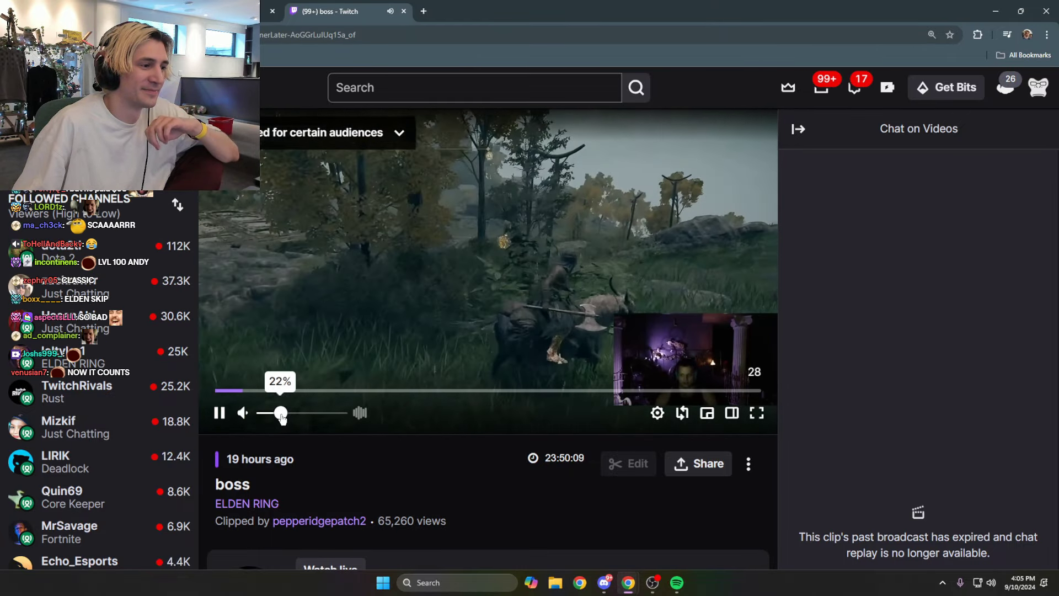
pyautogui.click(756, 413)
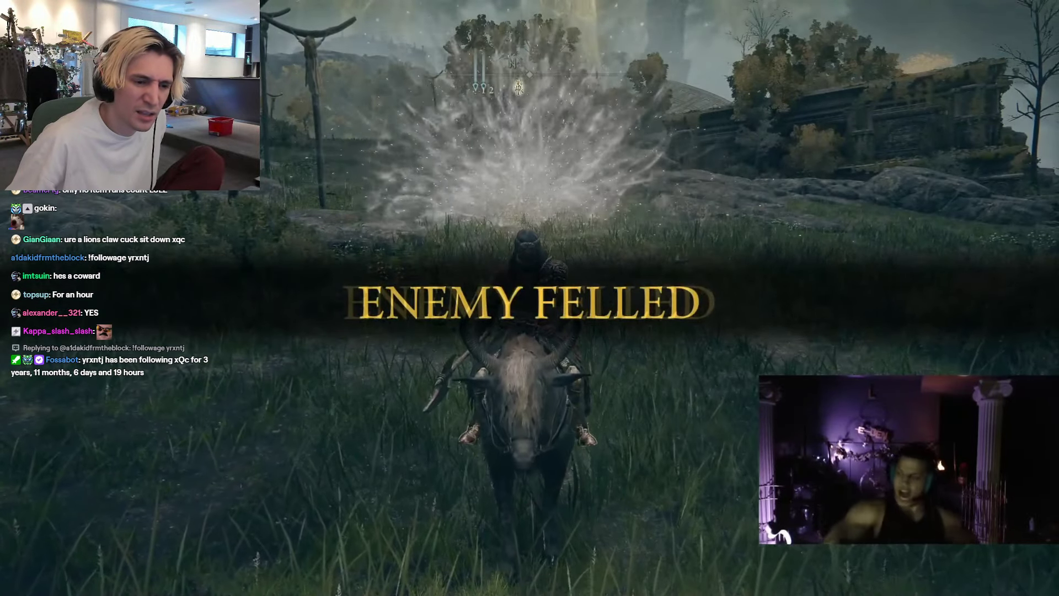
# Step: Return the boss clip from fullscreen to the windowed player
pyautogui.click(1040, 583)
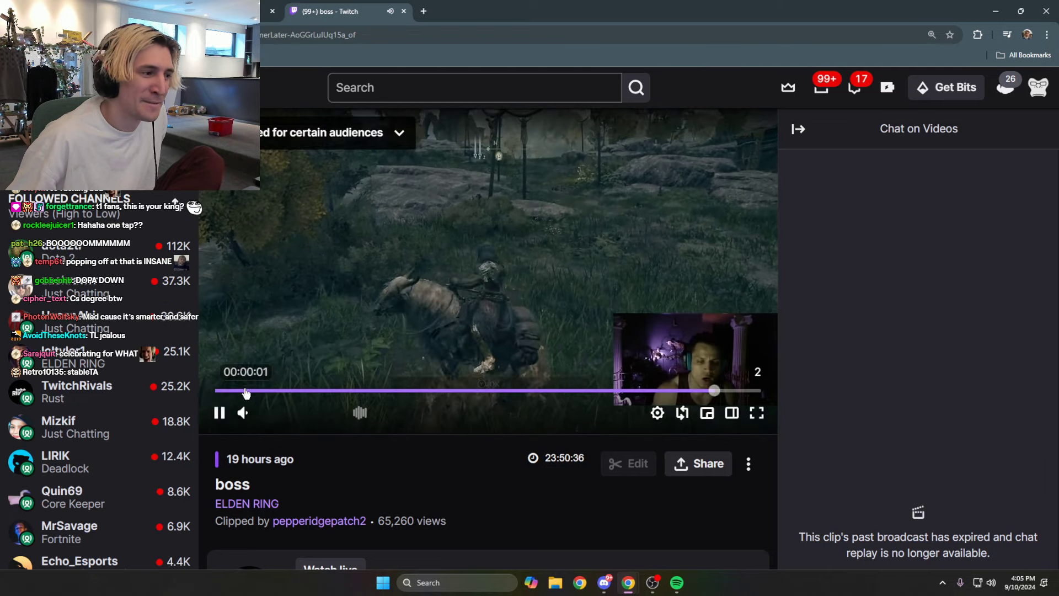
# Step: Pause the boss clip and close its tab to get back to r/LivestreamFail
pyautogui.click(220, 414)
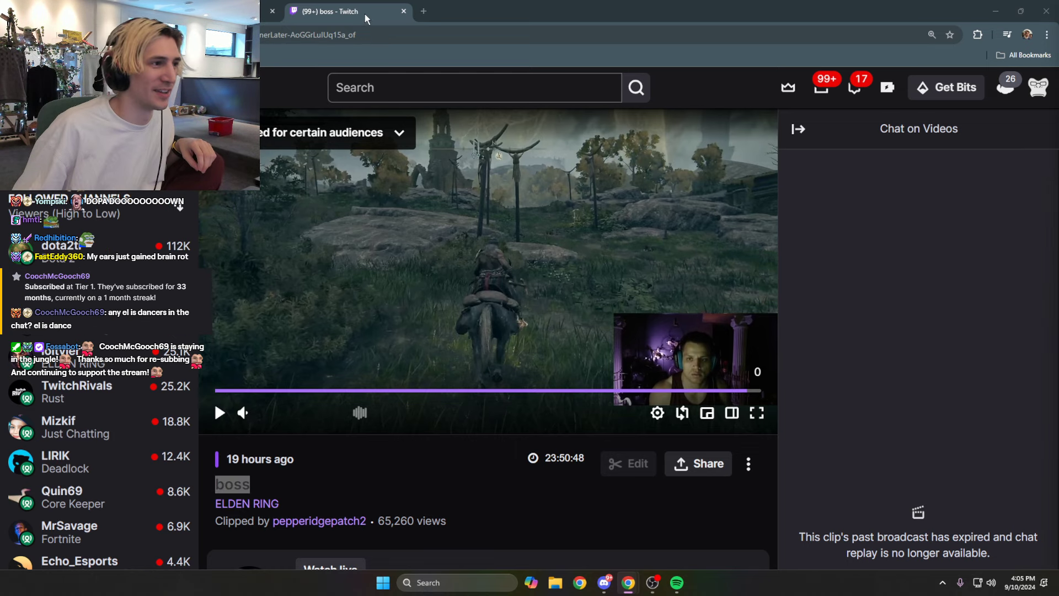
pyautogui.hotkey('ctrl', 'w')
pyautogui.scroll(-3, 497, 331)
pyautogui.scroll(-3, 725, 336)
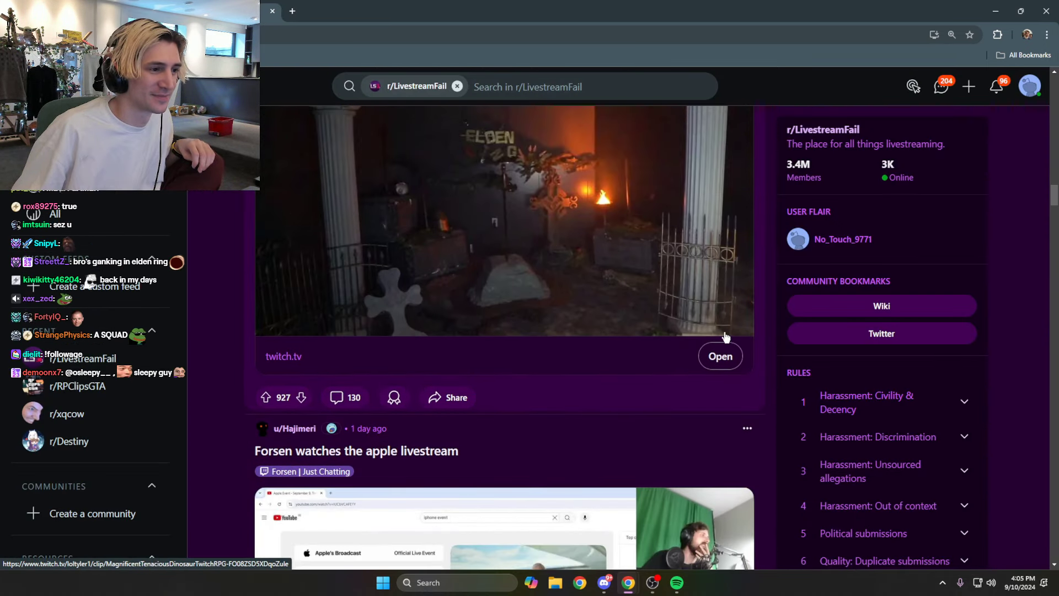